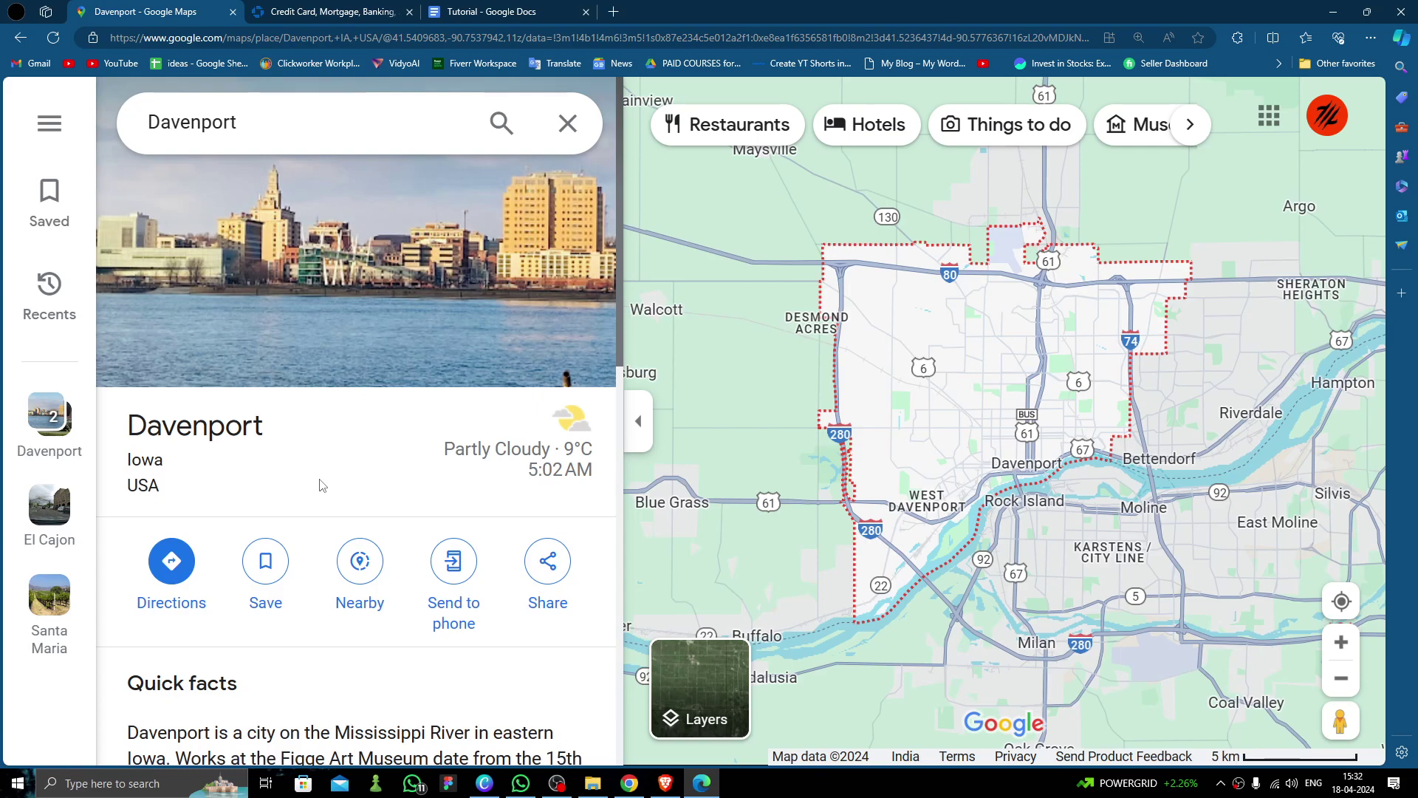
- Switch to the Chase tab and open the $300 new checking customer offer
left_click(361, 10)
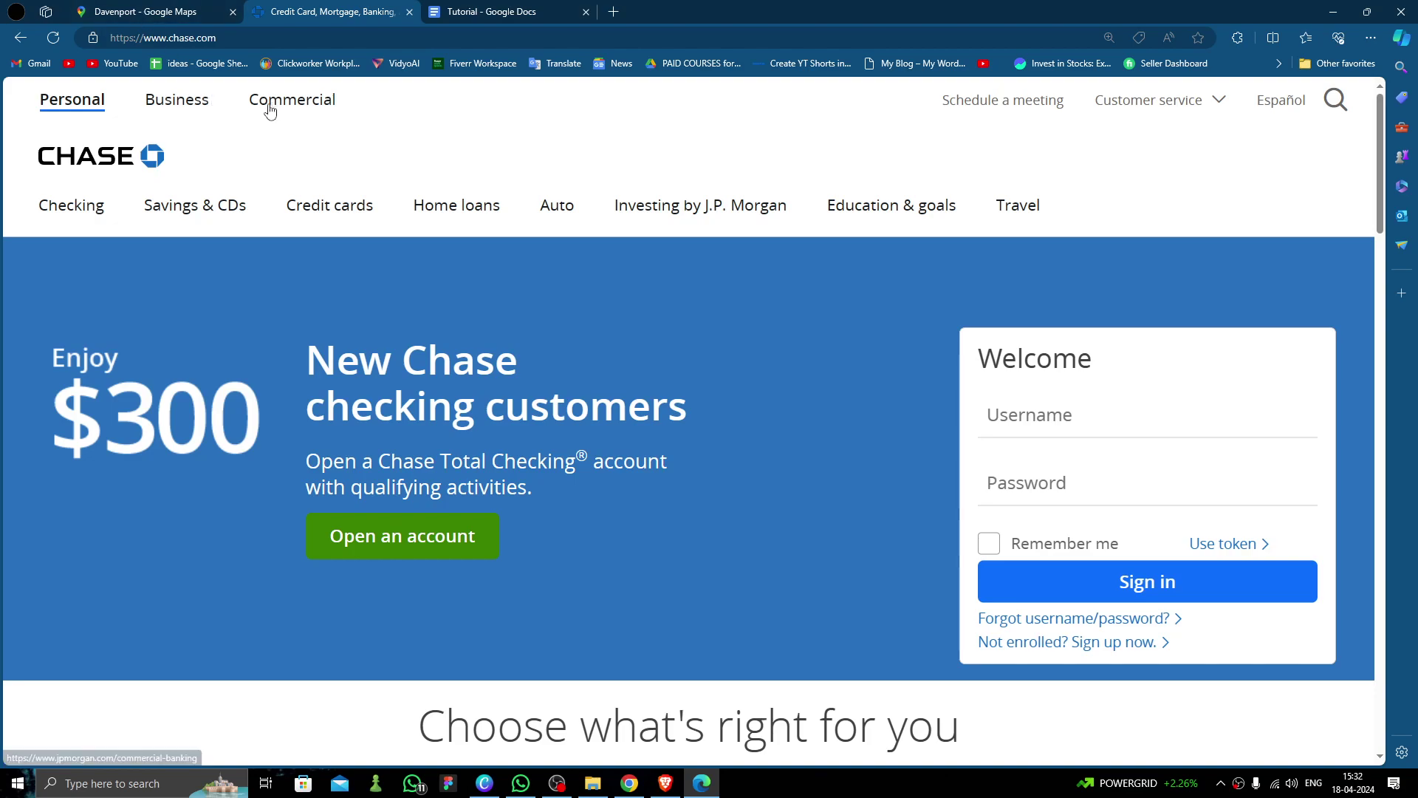
left_click(408, 546)
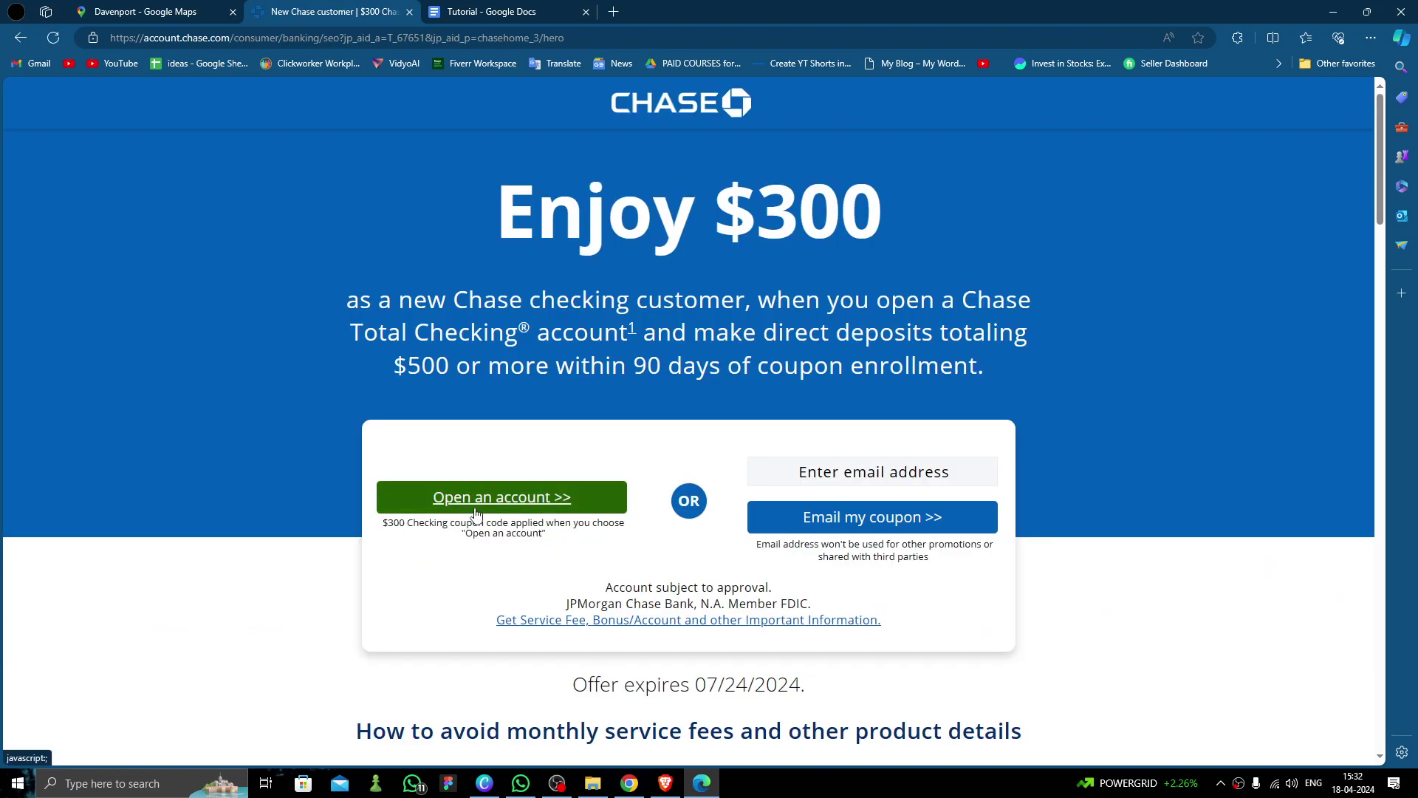
- Start the $300 checking application as a non-Chase customer and reach the first name field
left_click(477, 512)
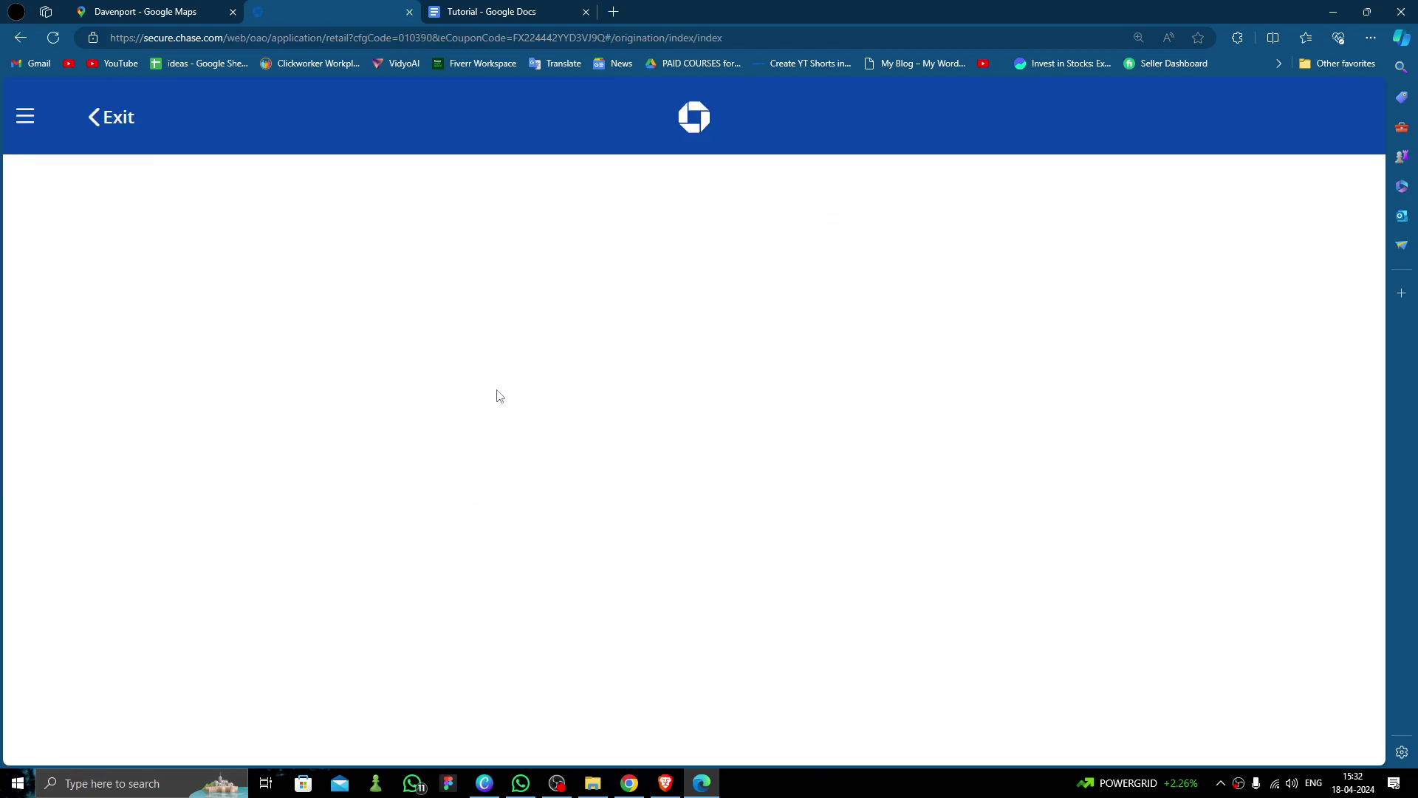
scroll(504, 448, "down", 3)
left_click(412, 471)
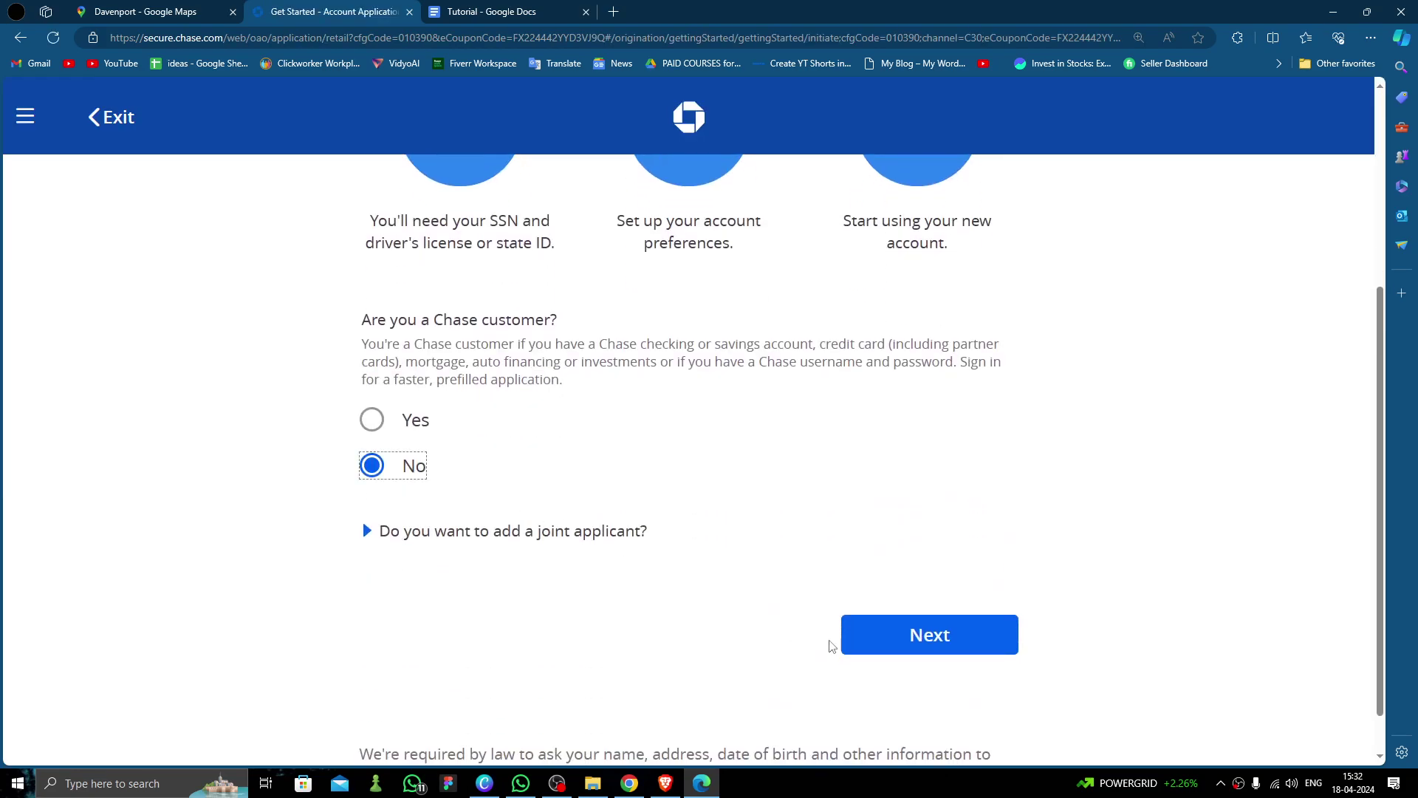
left_click(848, 640)
left_click(446, 373)
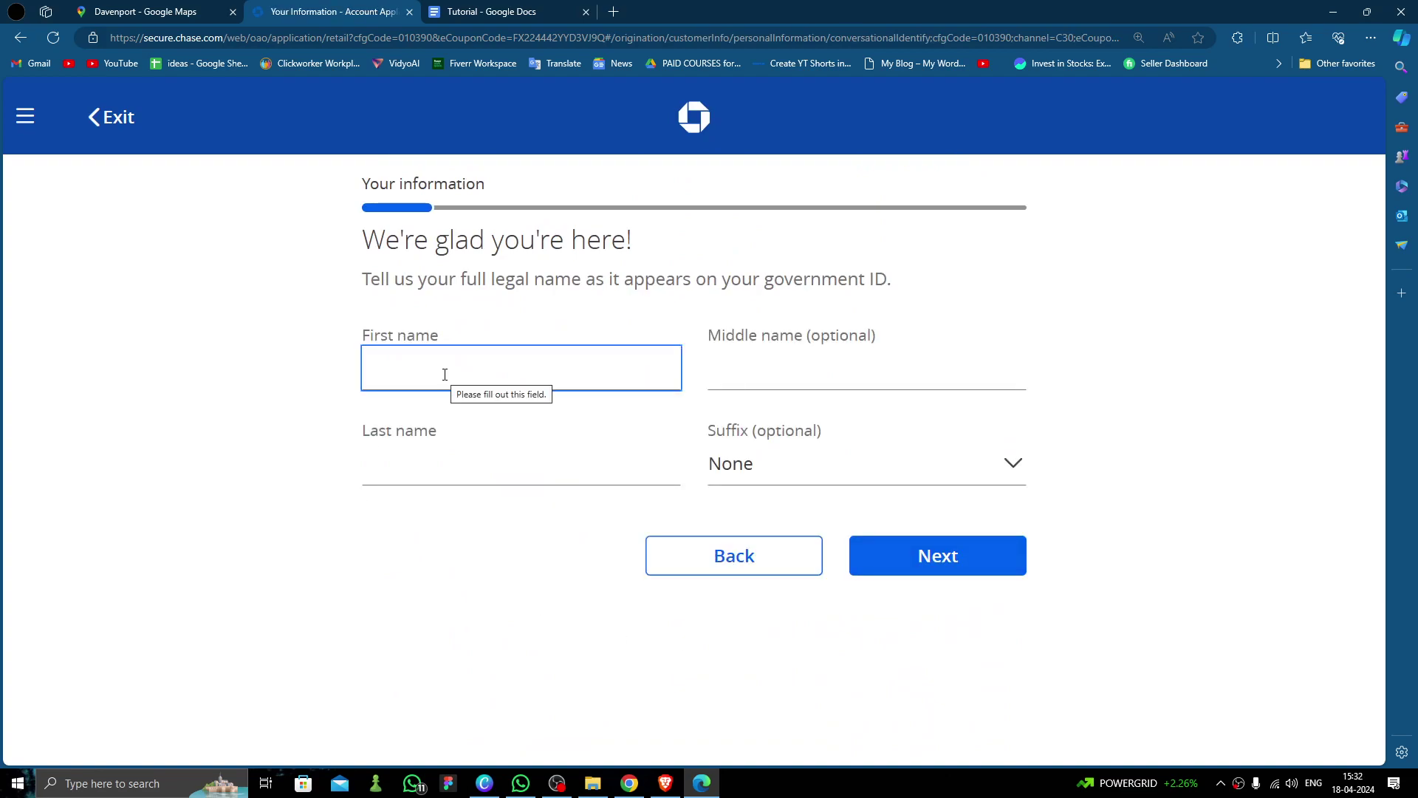
type("gig")
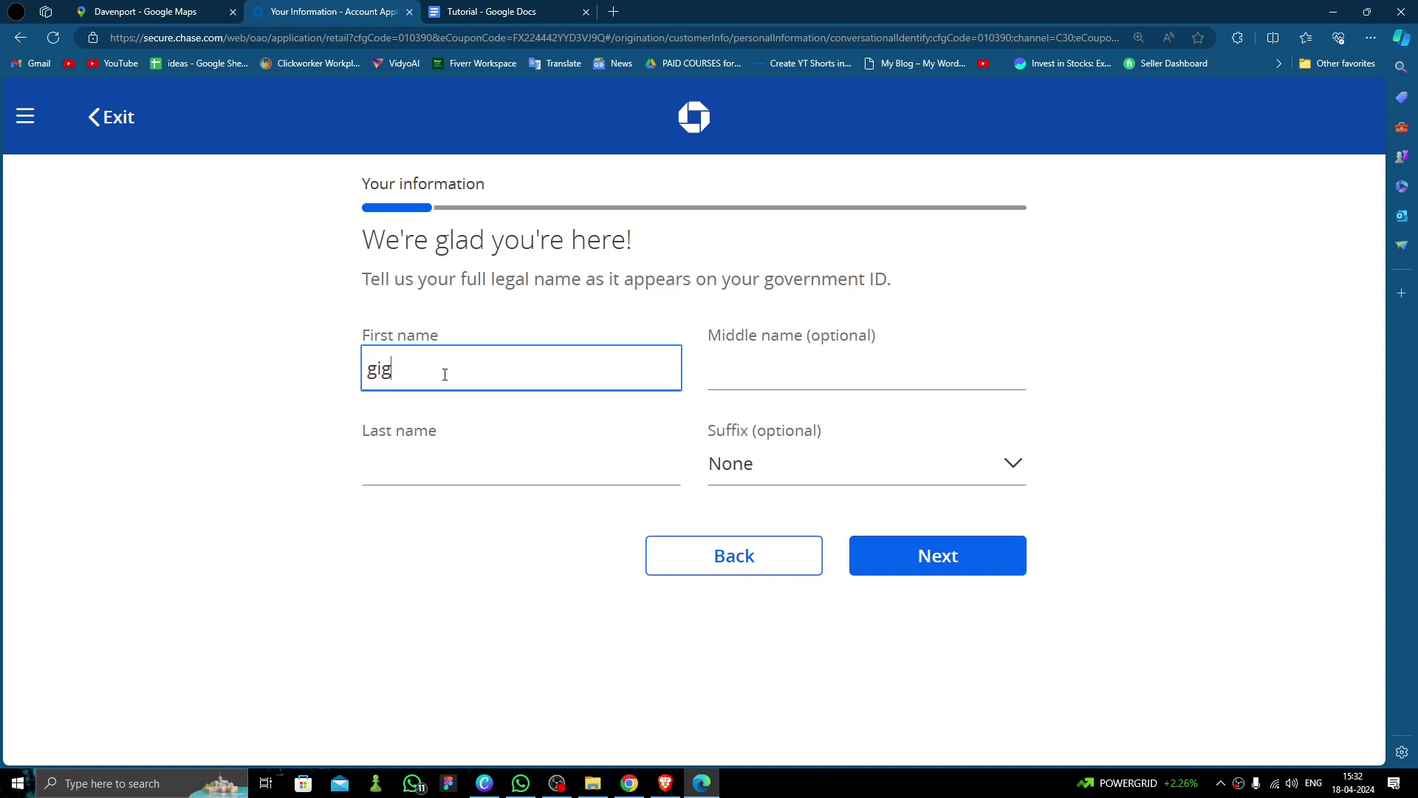
type("asd")
- Enter first name 'gigasd' and last name 'kiylea', then exit and confirm leaving
left_click(488, 455)
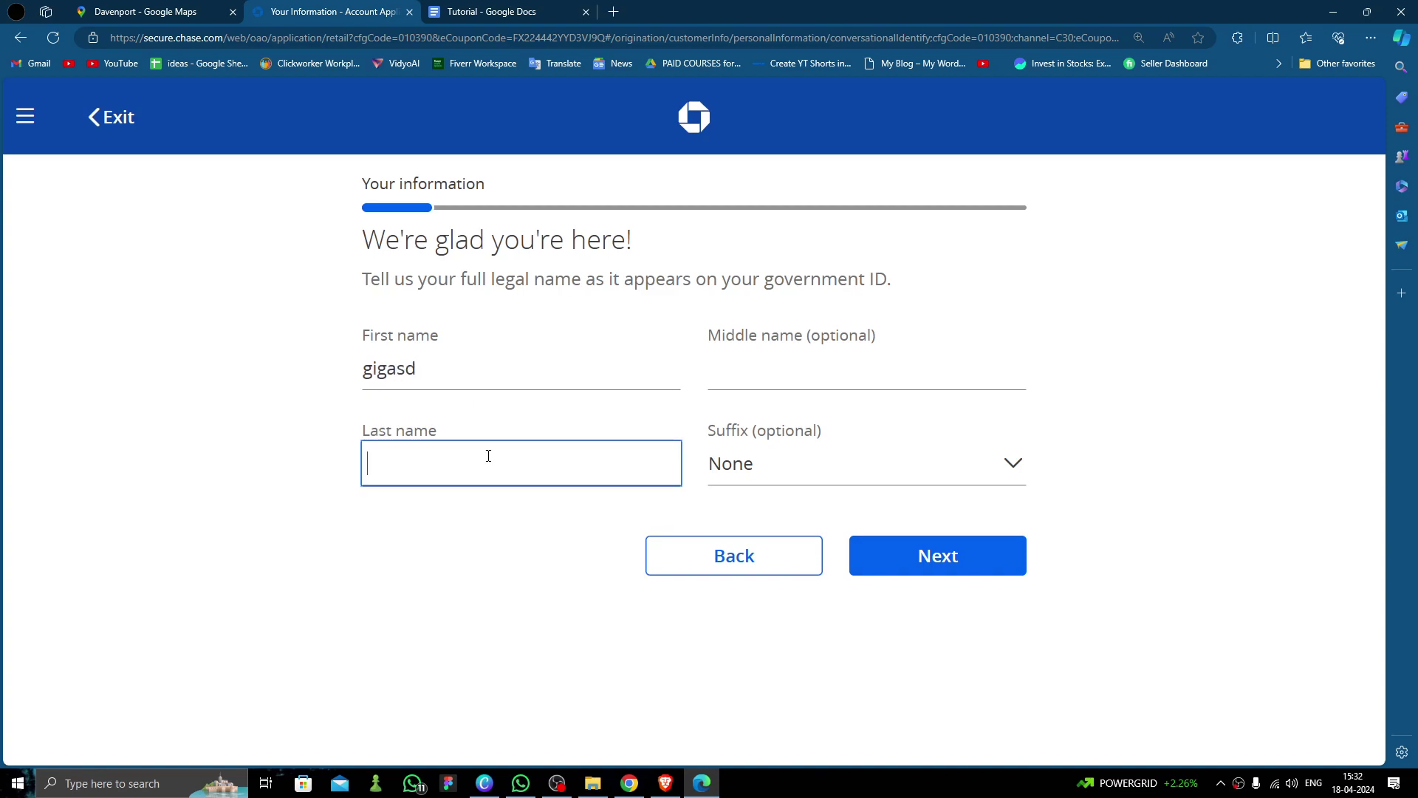
type("kiyle")
type("a")
left_click(480, 507)
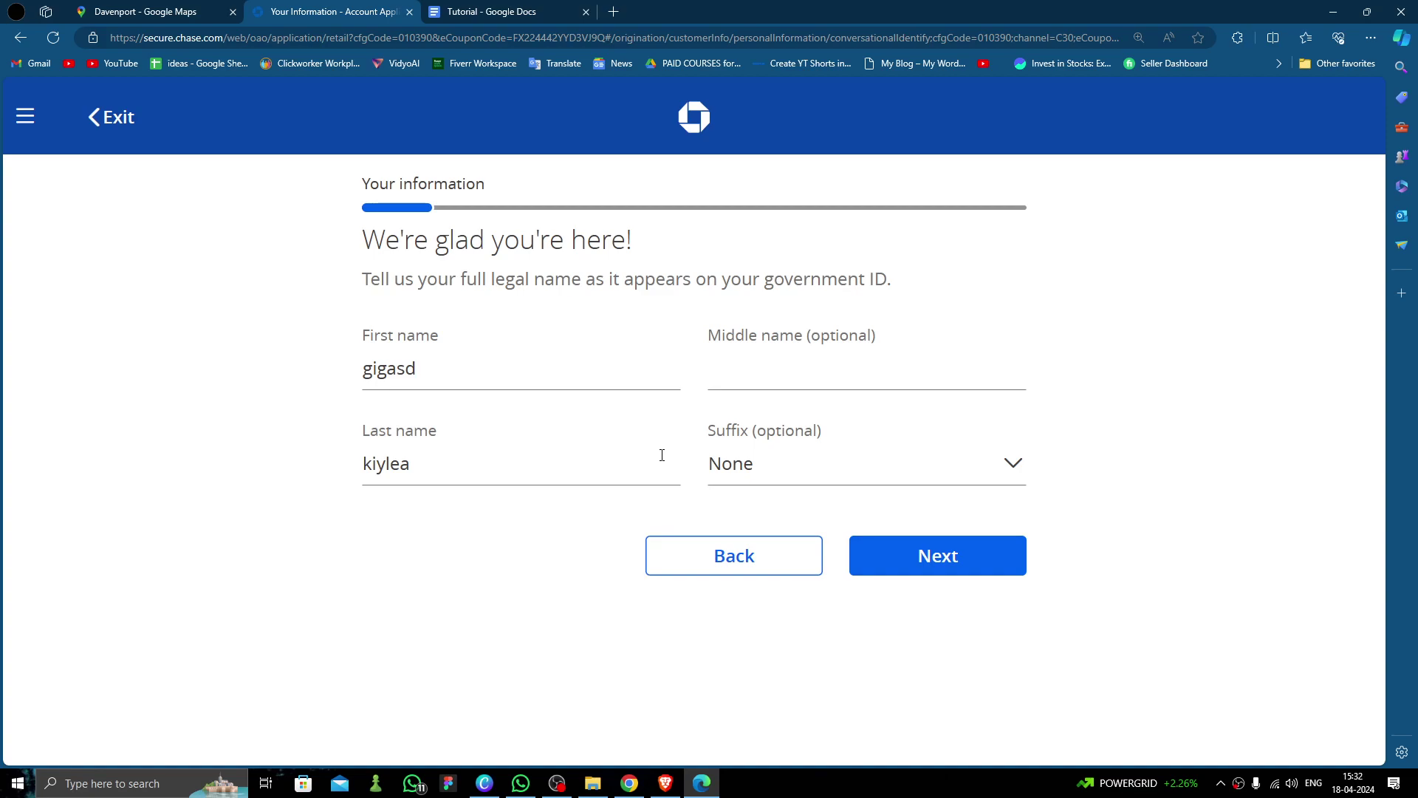
left_click(113, 122)
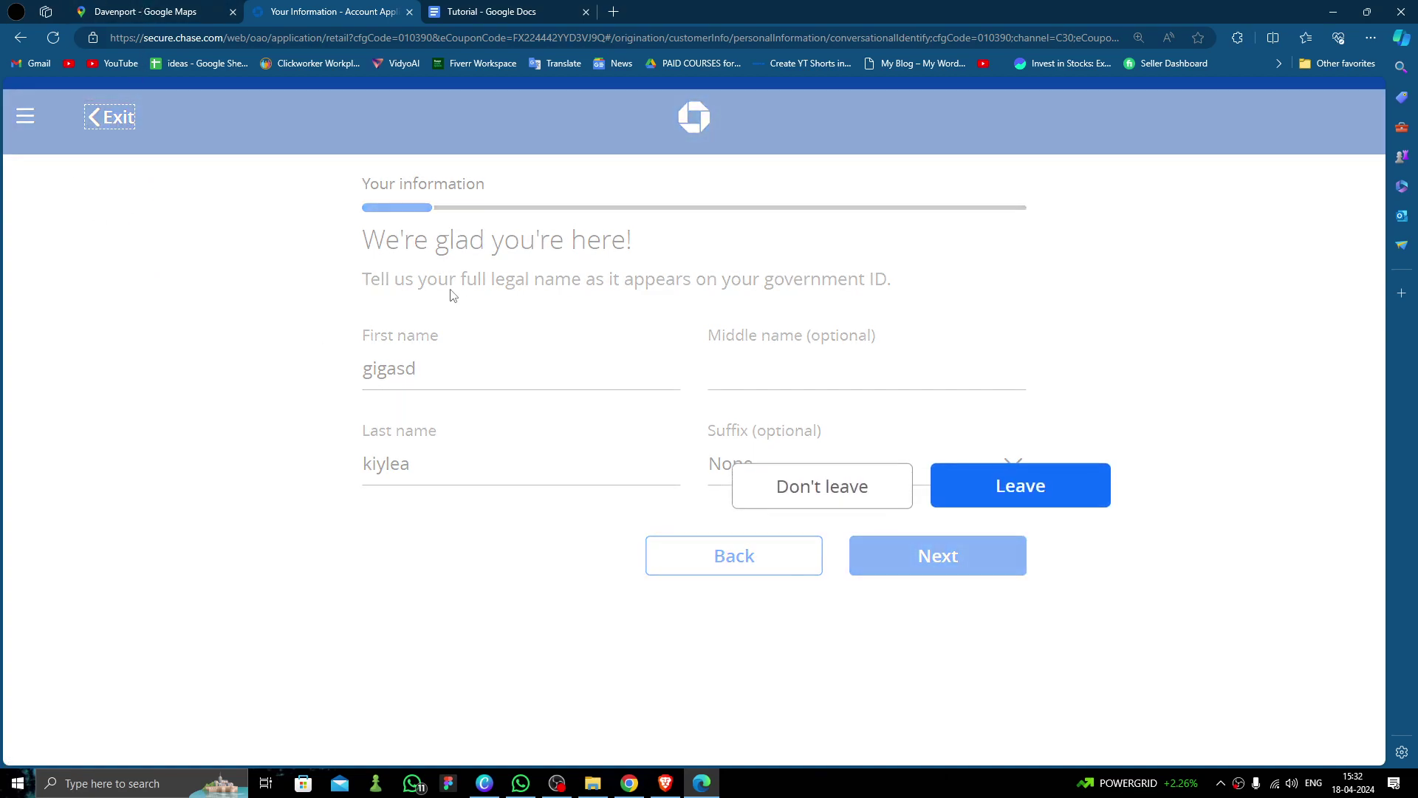
left_click(991, 500)
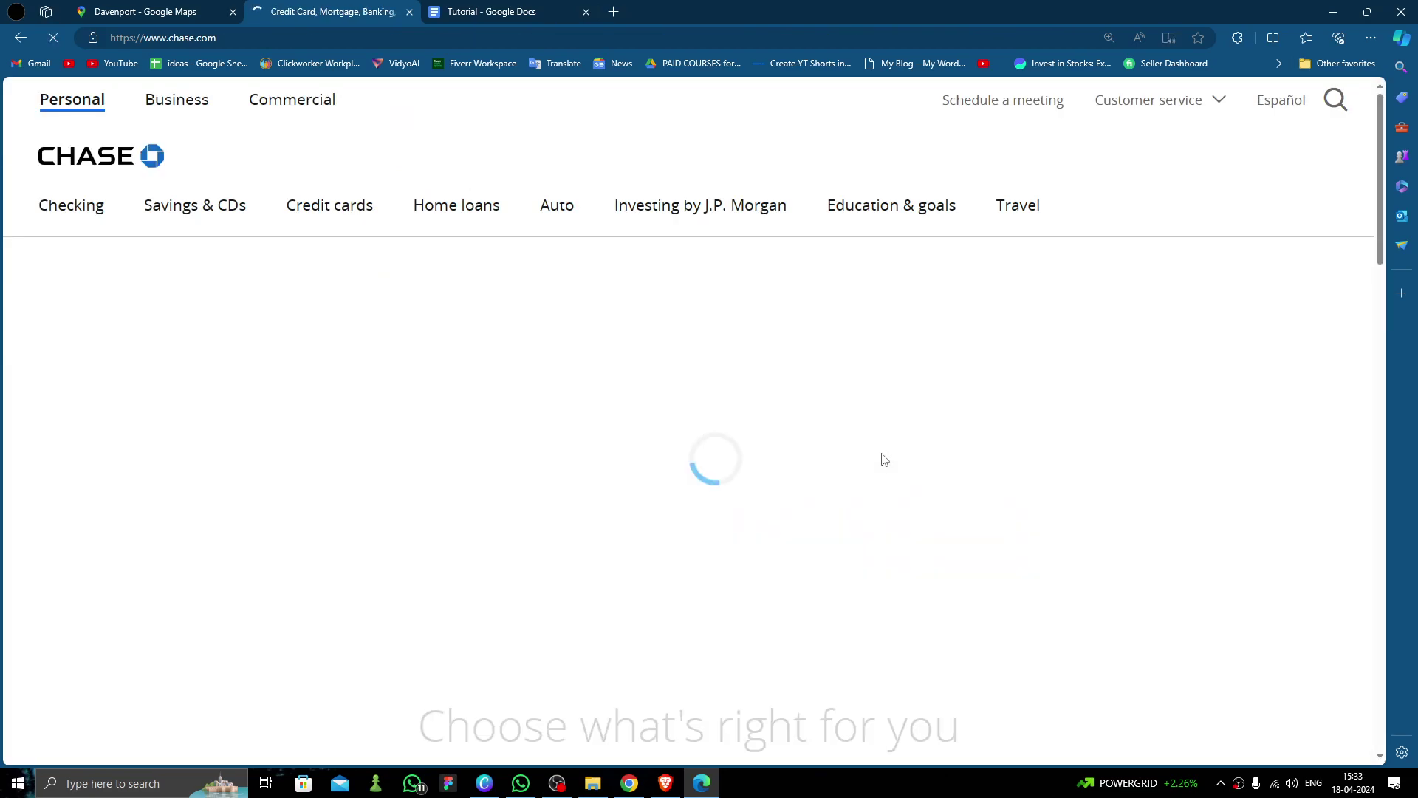